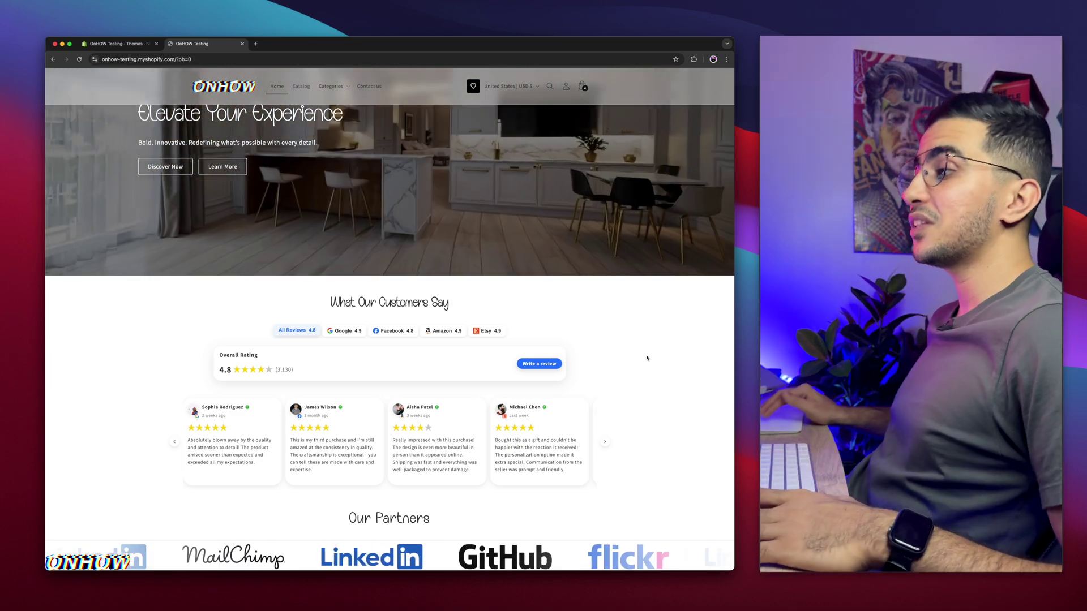
Scroll up and down the storefront home page to look over its sections.
scroll(647, 357, "down", 2)
scroll(646, 358, "up", 2)
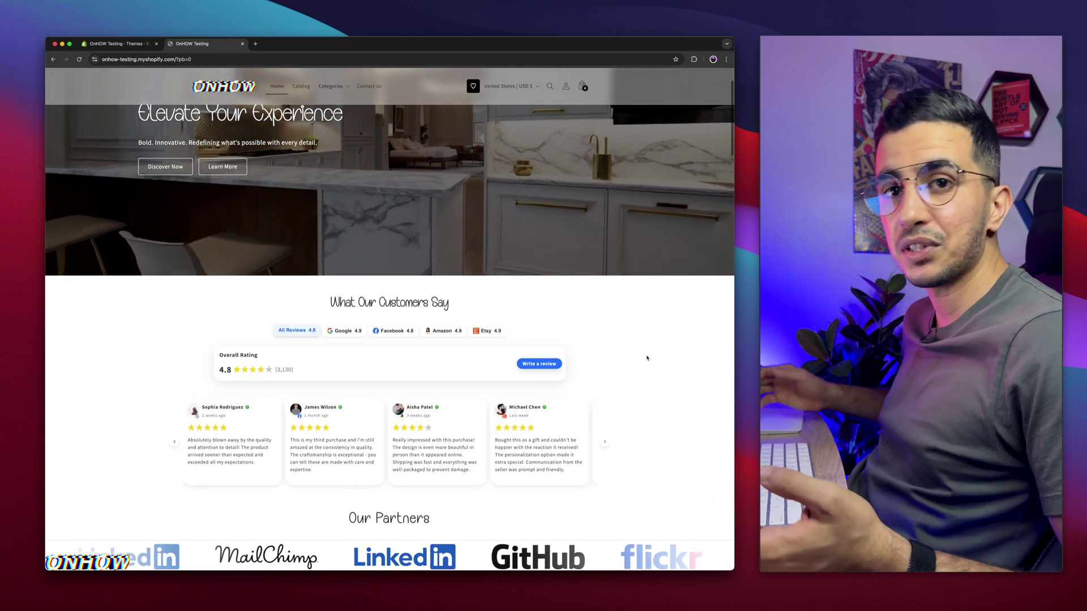
scroll(647, 358, "down", 1)
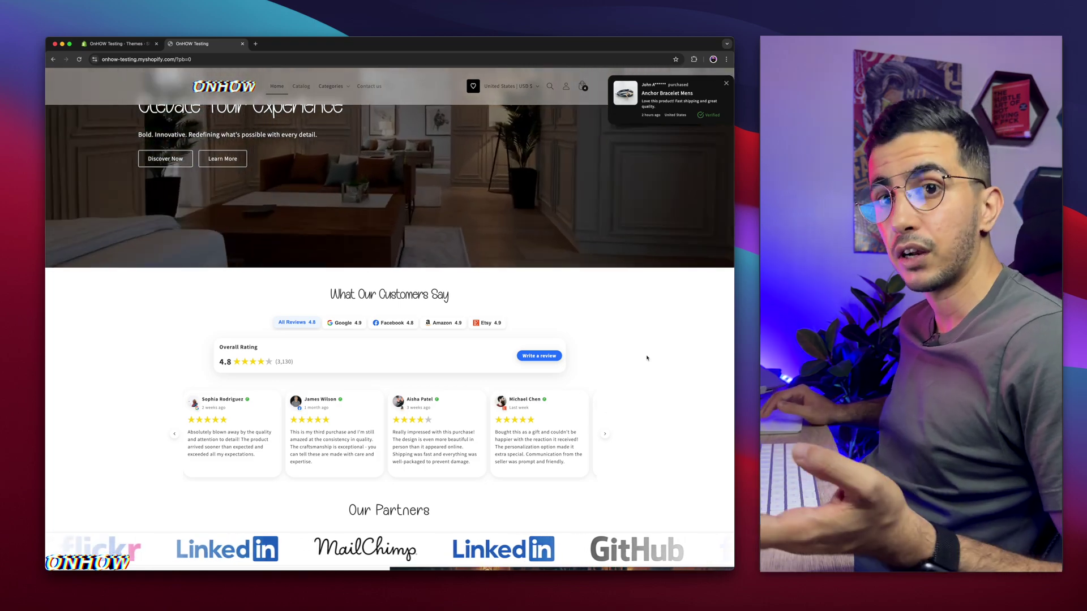
scroll(647, 357, "down", 10)
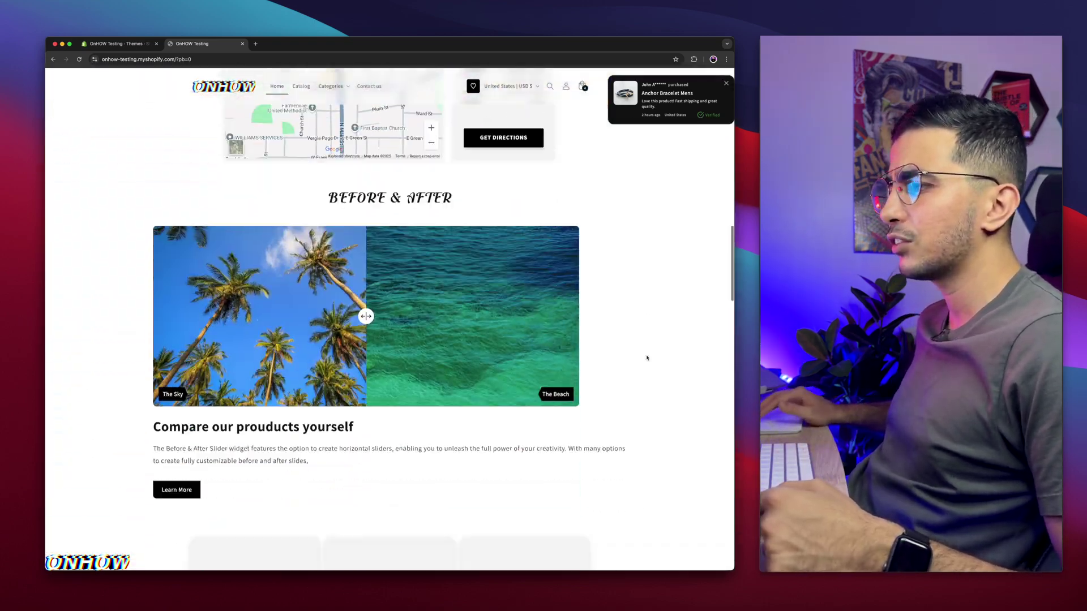
scroll(647, 358, "down", 5)
scroll(647, 357, "up", 12)
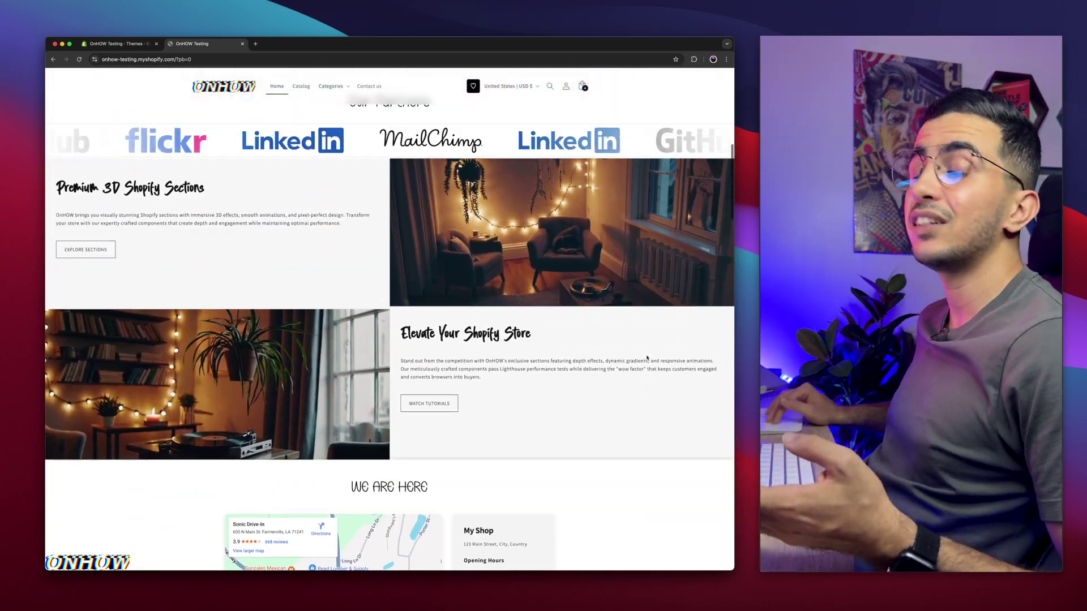
scroll(647, 358, "up", 4)
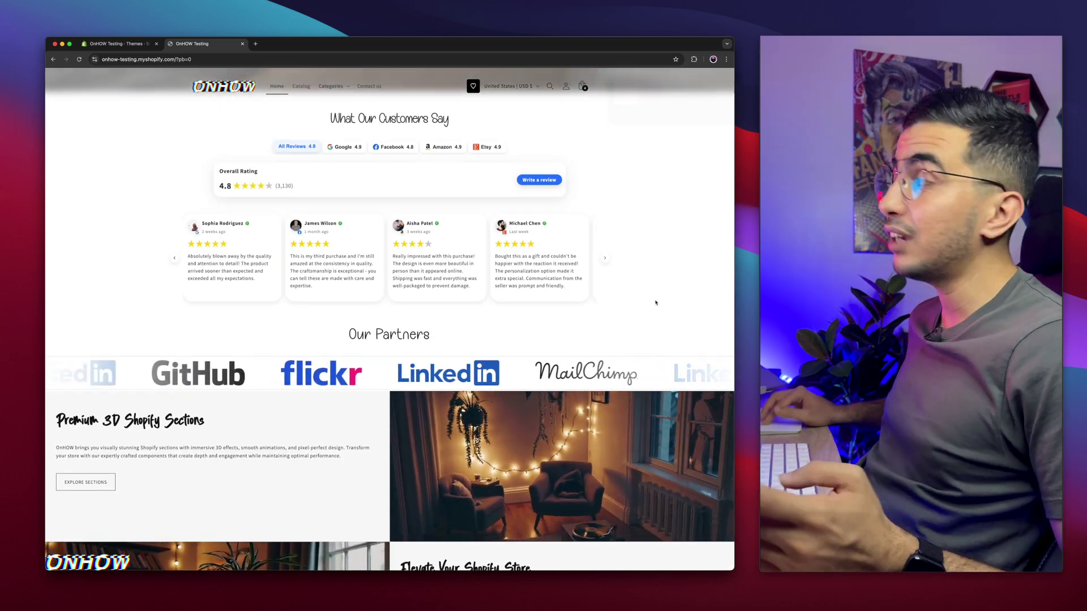
scroll(683, 152, "up", 5)
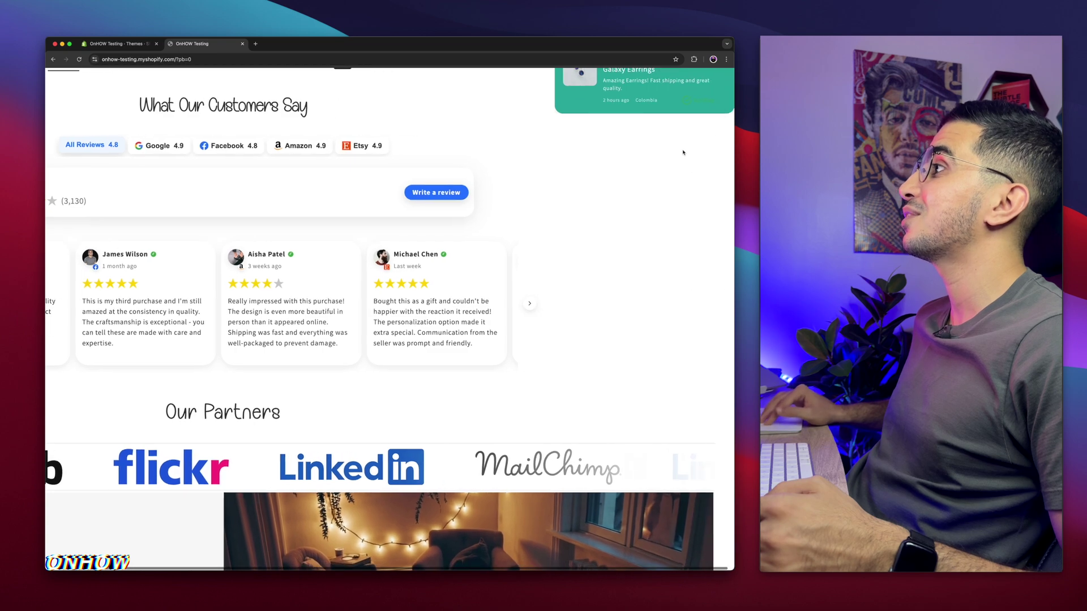
scroll(682, 152, "up", 1)
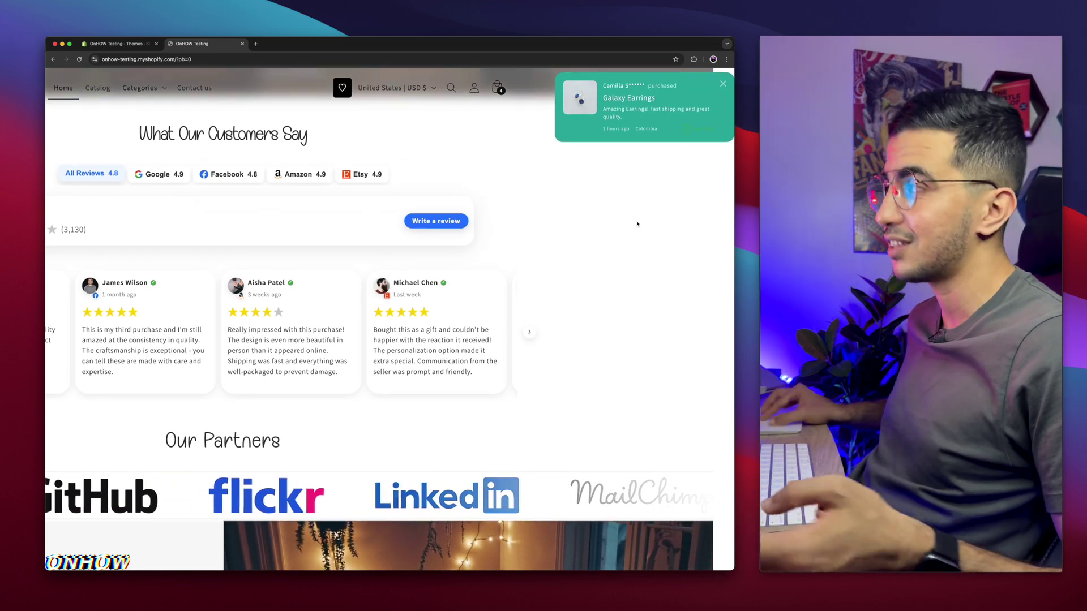
scroll(636, 224, "down", 5)
scroll(566, 170, "up", 1)
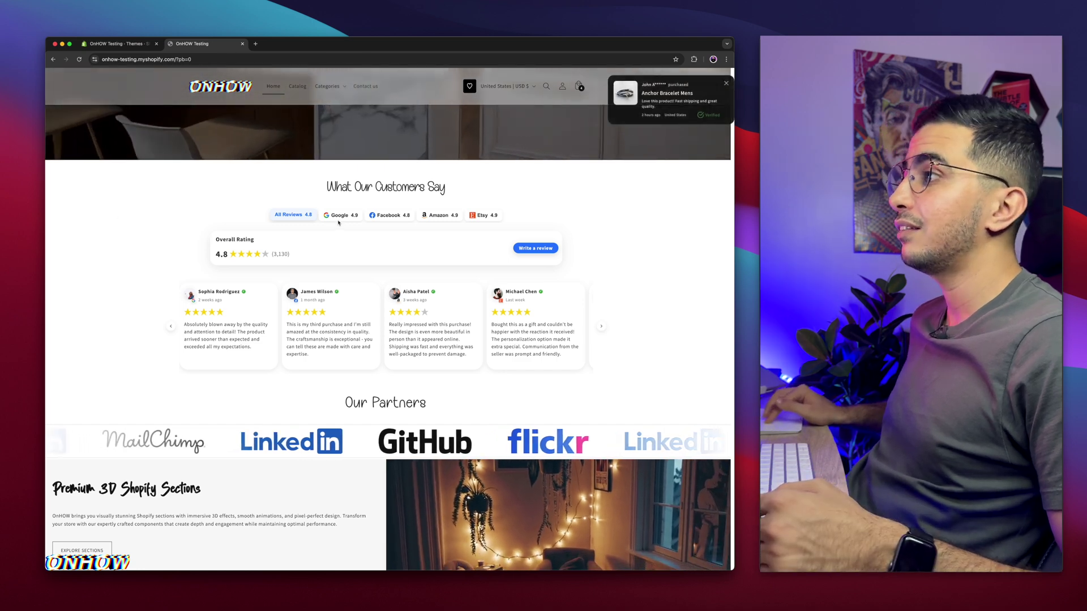
Highlight the 'Don't forget' popup's heading text, then dismiss the cart reminder popup.
left_click_drag(389, 293, 508, 338)
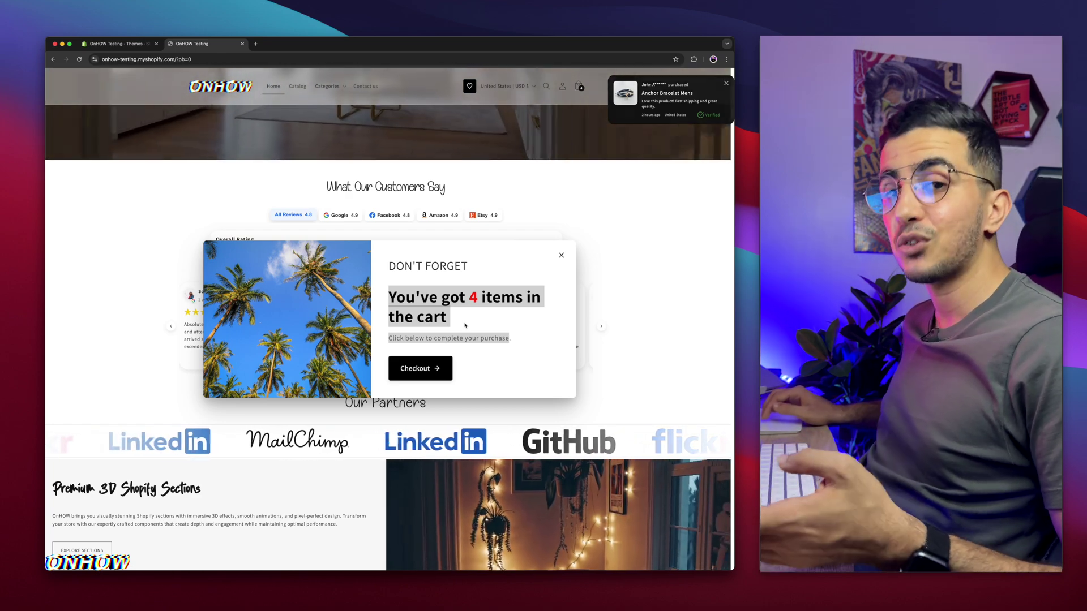
left_click(401, 298)
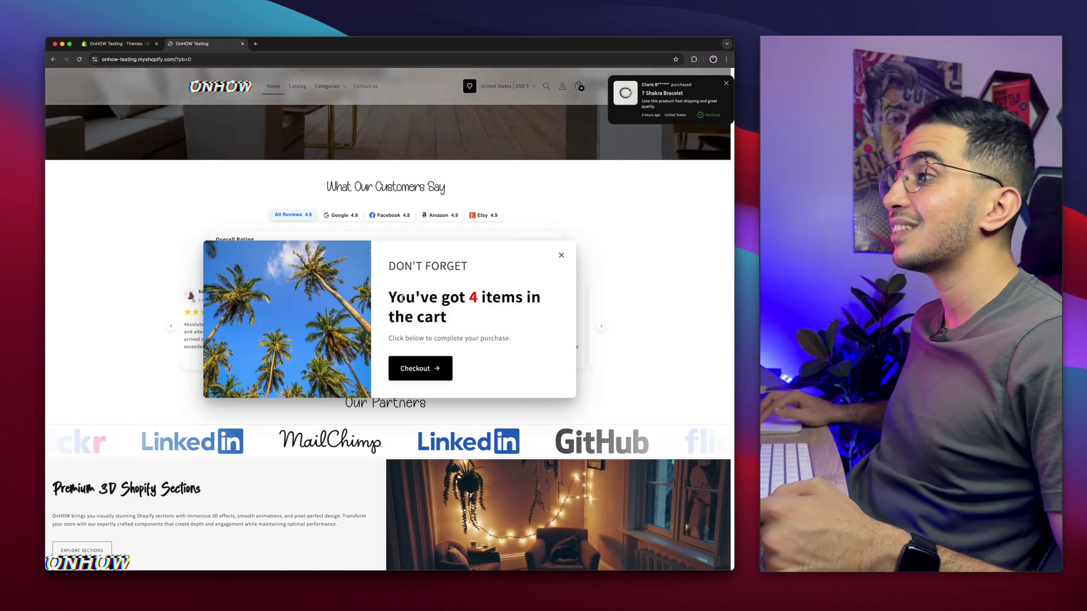
left_click_drag(389, 297, 477, 322)
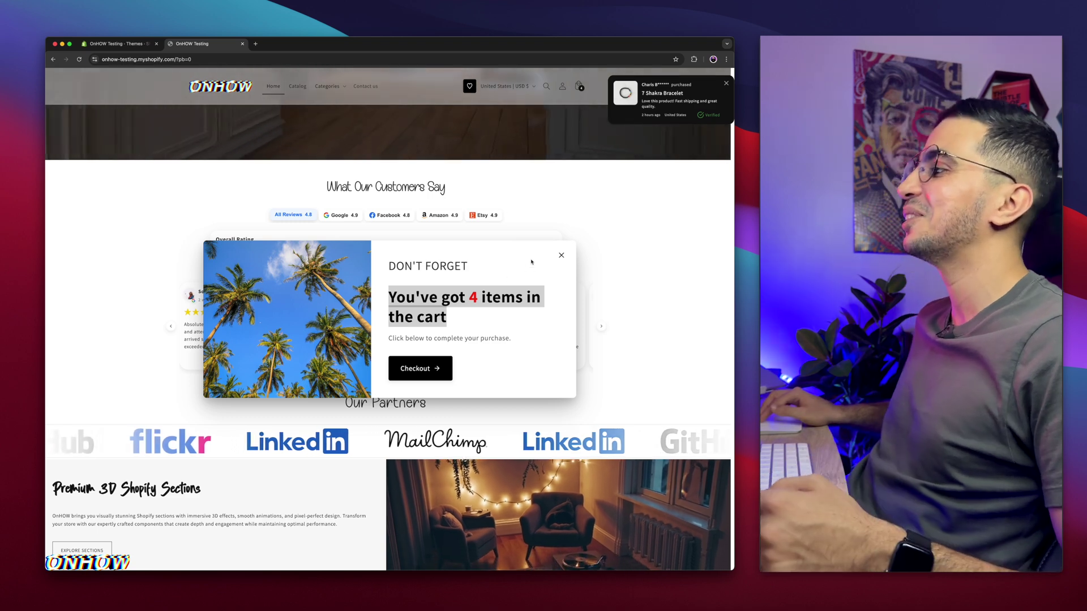
left_click(561, 254)
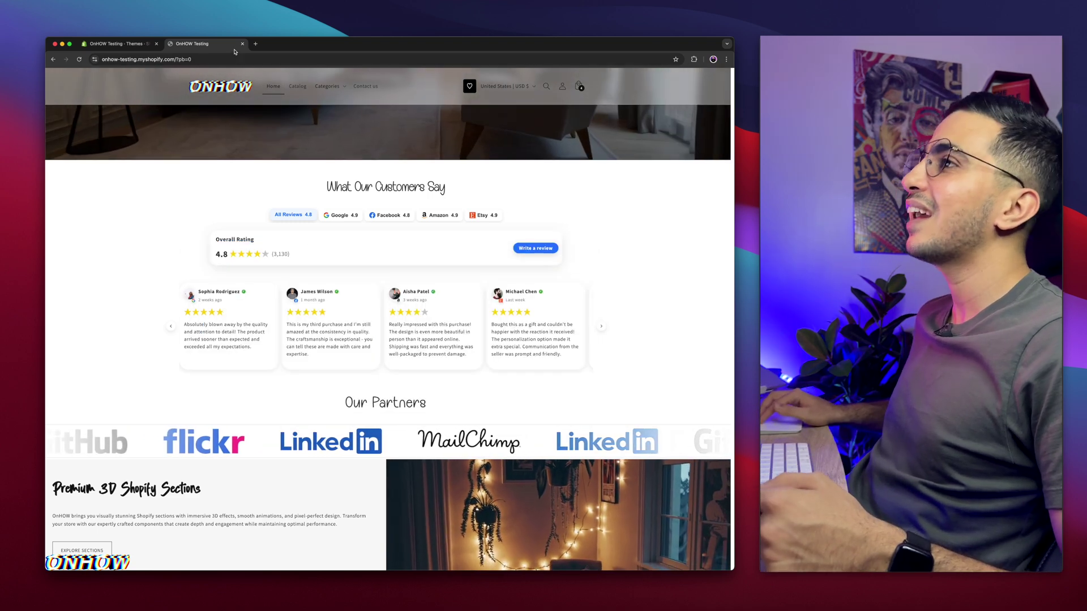
Close the storefront and go to the admin's store Settings.
left_click(243, 44)
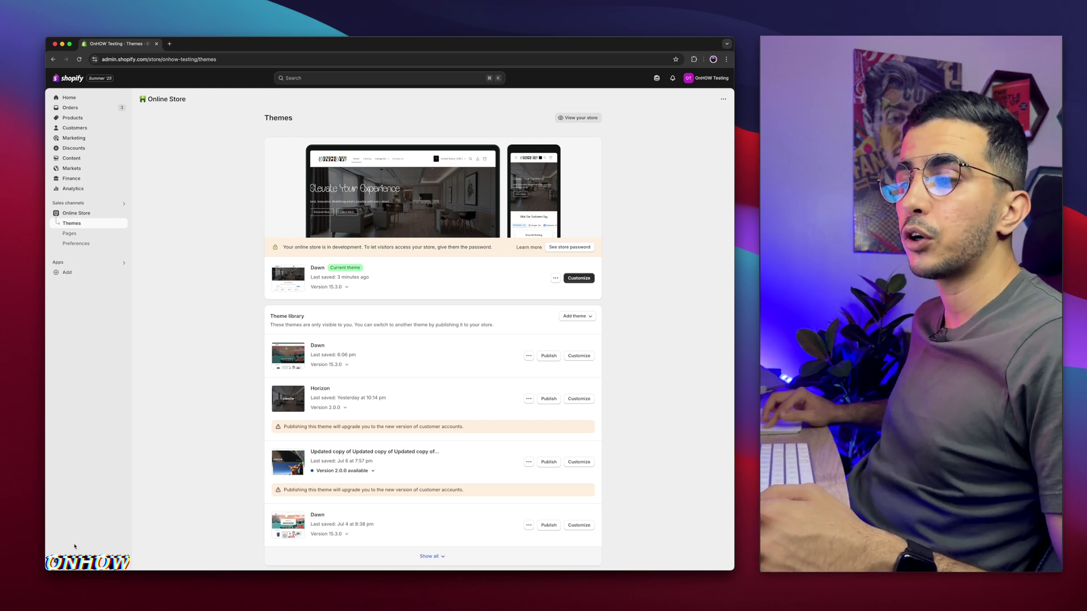
scroll(74, 546, "up", 6, "ctrl")
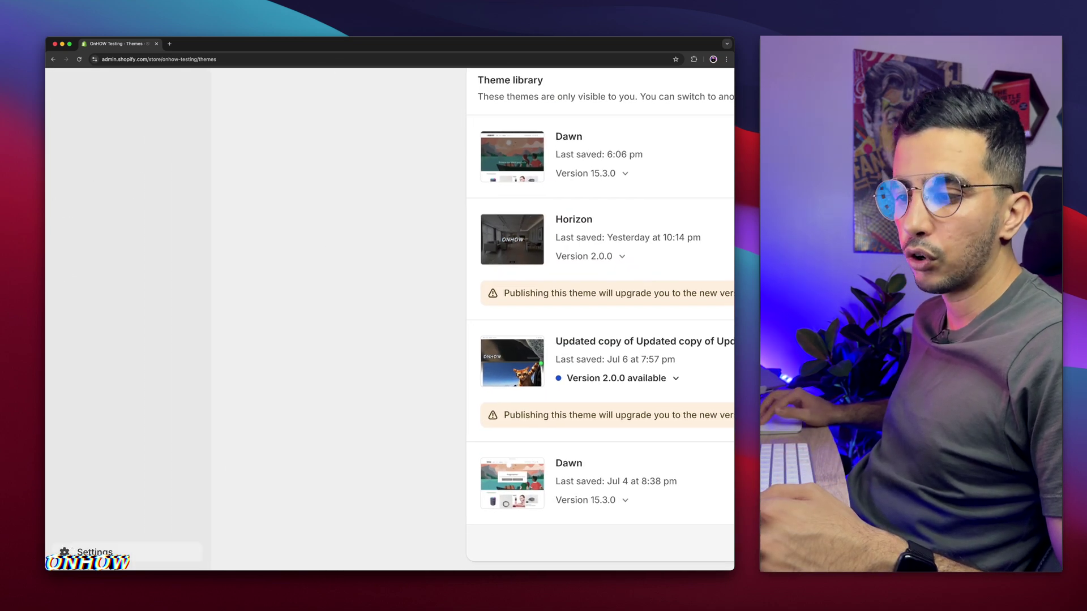
left_click(85, 551)
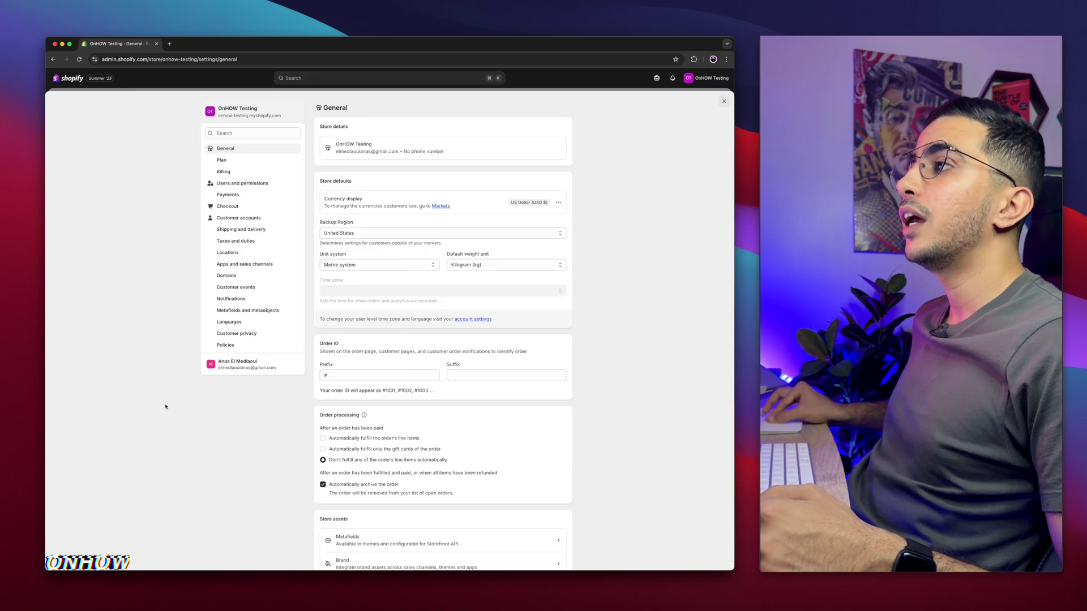
scroll(226, 220, "up", 8, "ctrl")
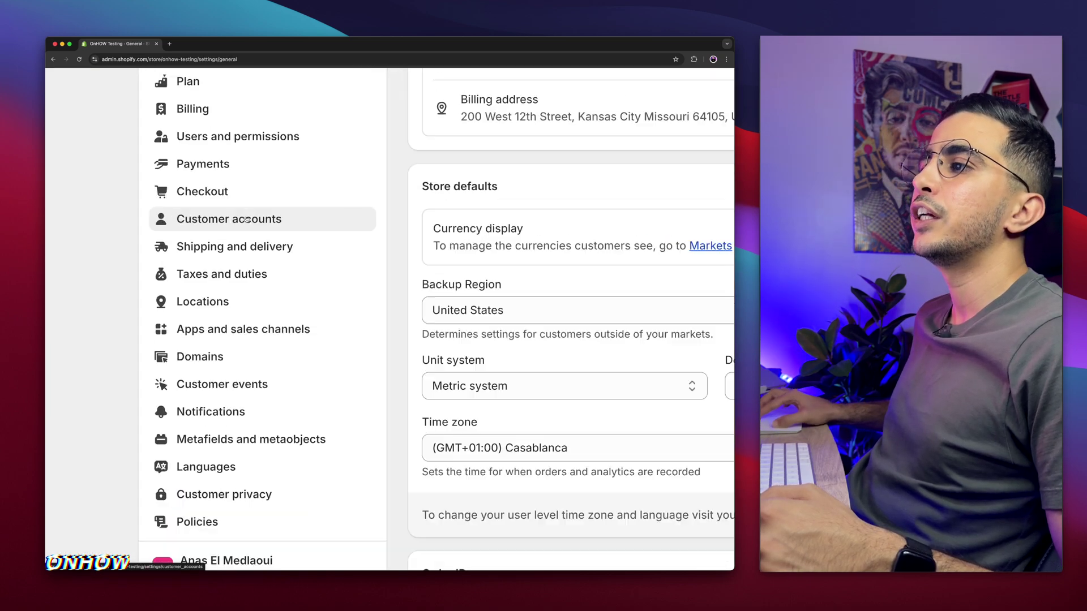
scroll(205, 258, "down", 8, "ctrl")
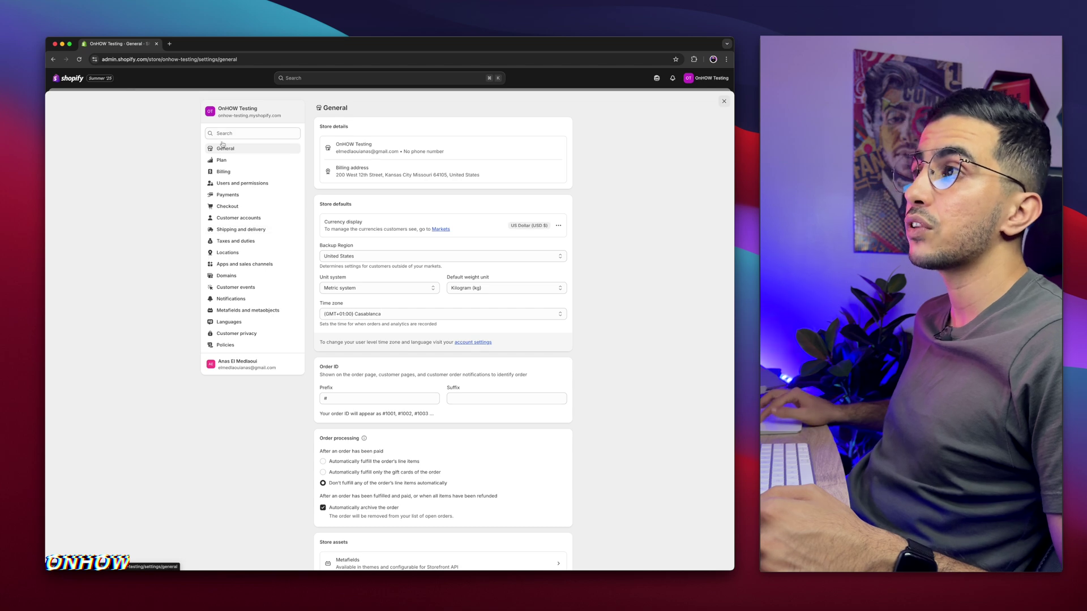
scroll(247, 221, "up", 4, "ctrl")
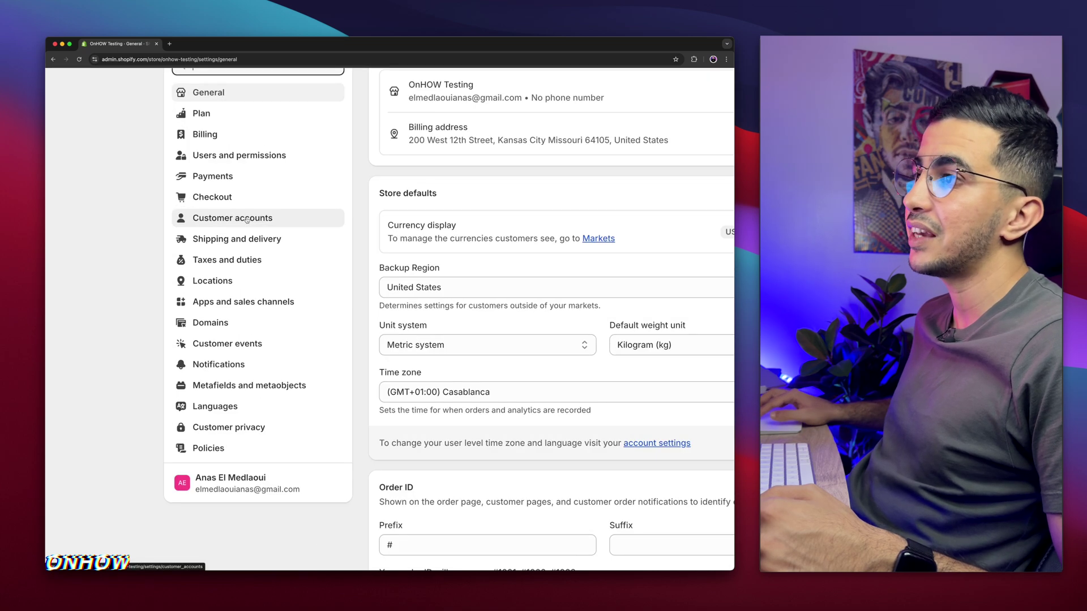
Open Shipping and delivery and locate the Packing slips section.
left_click(211, 244)
scroll(339, 254, "down", 3, "ctrl")
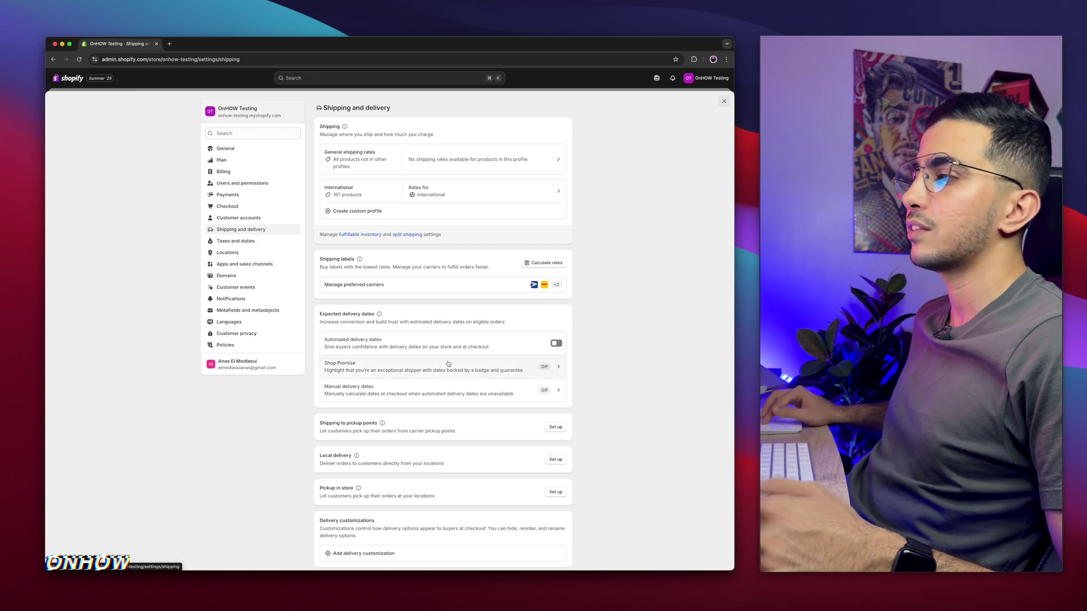
scroll(482, 376, "down", 5)
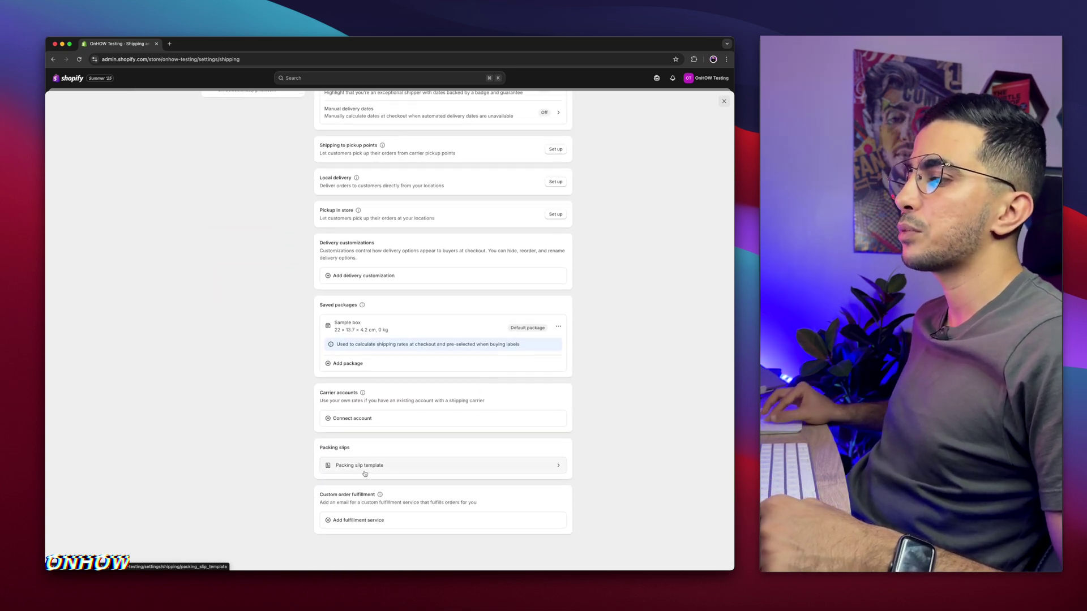
scroll(364, 471, "up", 5, "ctrl")
left_click_drag(225, 403, 395, 403)
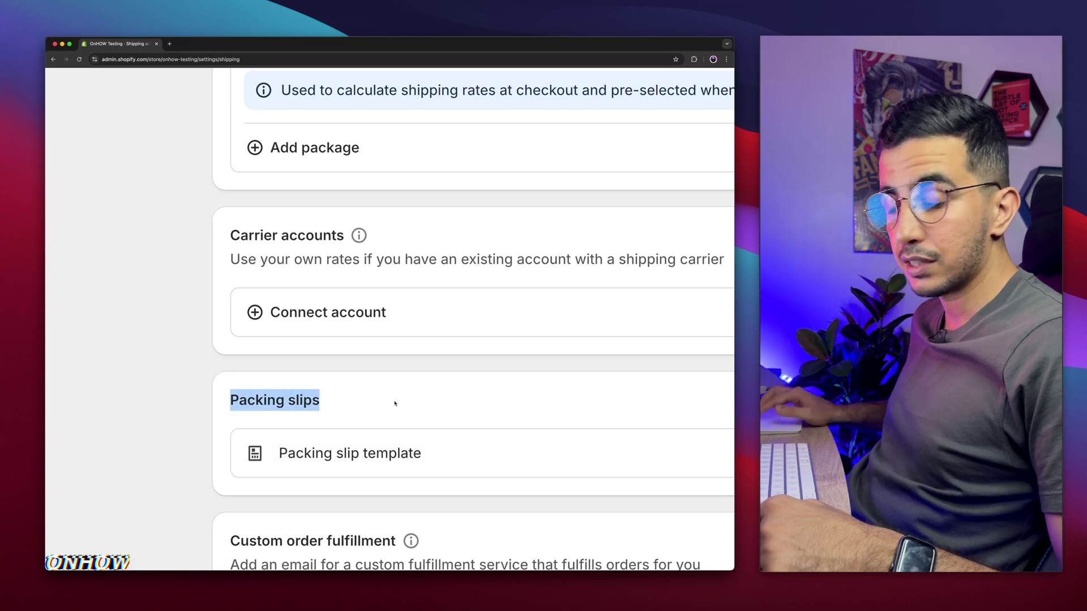
scroll(394, 403, "down", 5, "ctrl")
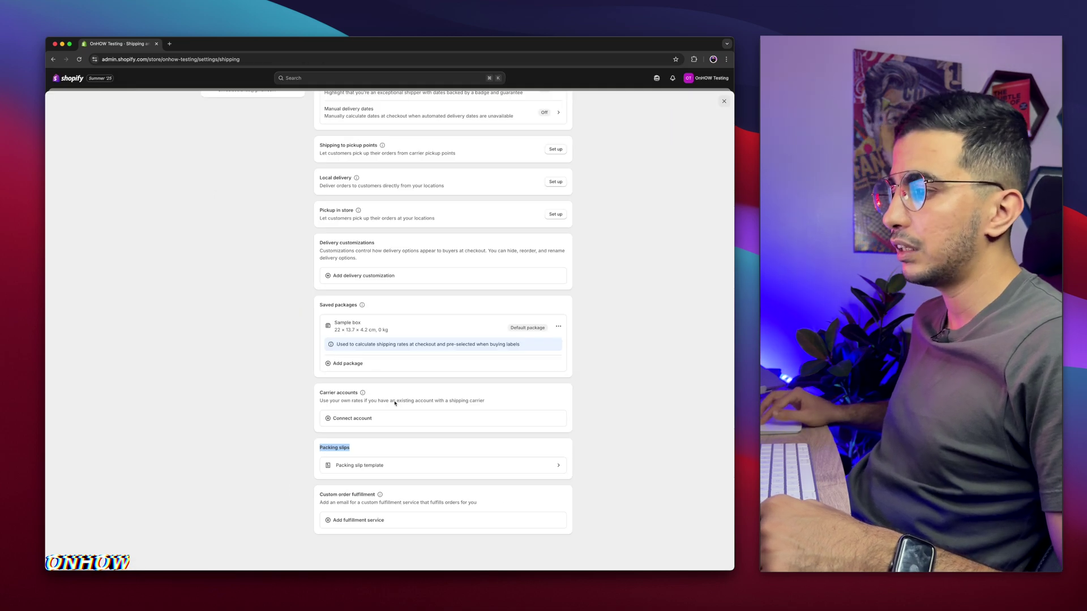
Open the packing slip template and place the cursor in its code.
left_click(364, 465)
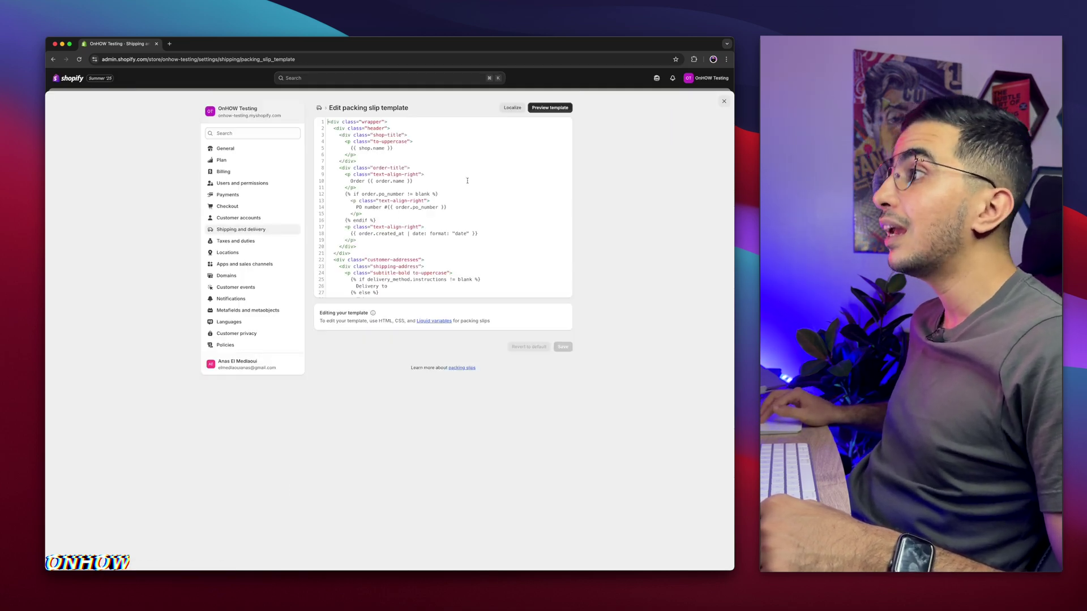
scroll(468, 162, "down", 20)
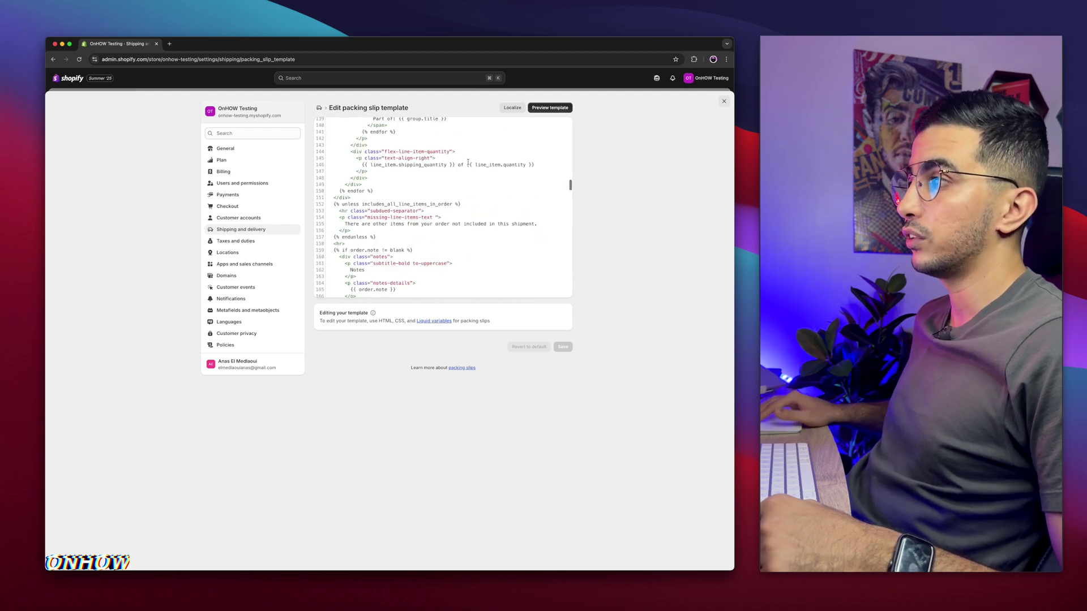
scroll(468, 162, "up", 10)
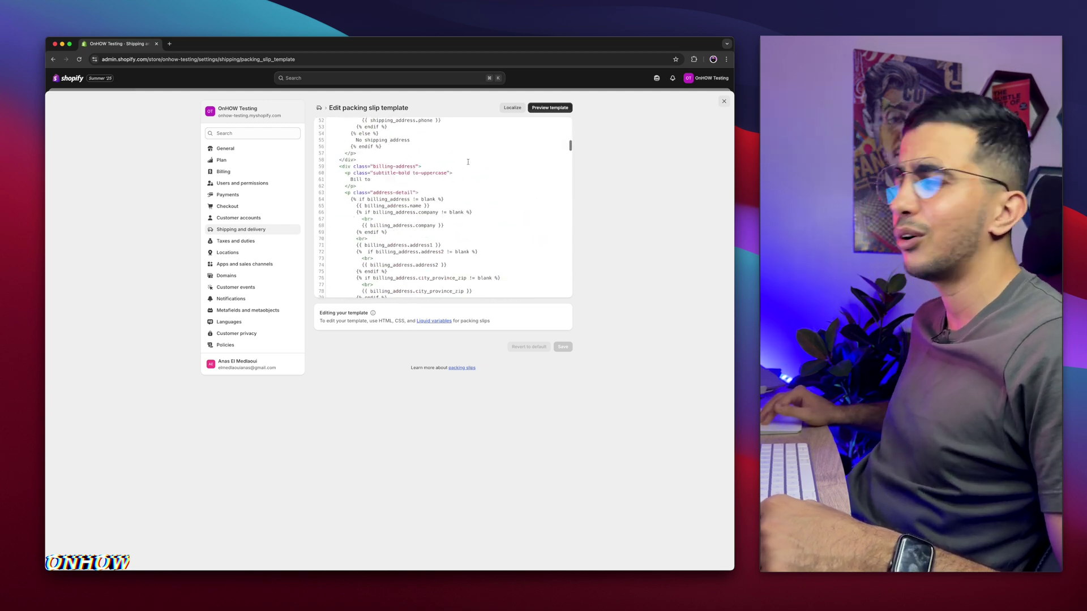
scroll(468, 162, "up", 9)
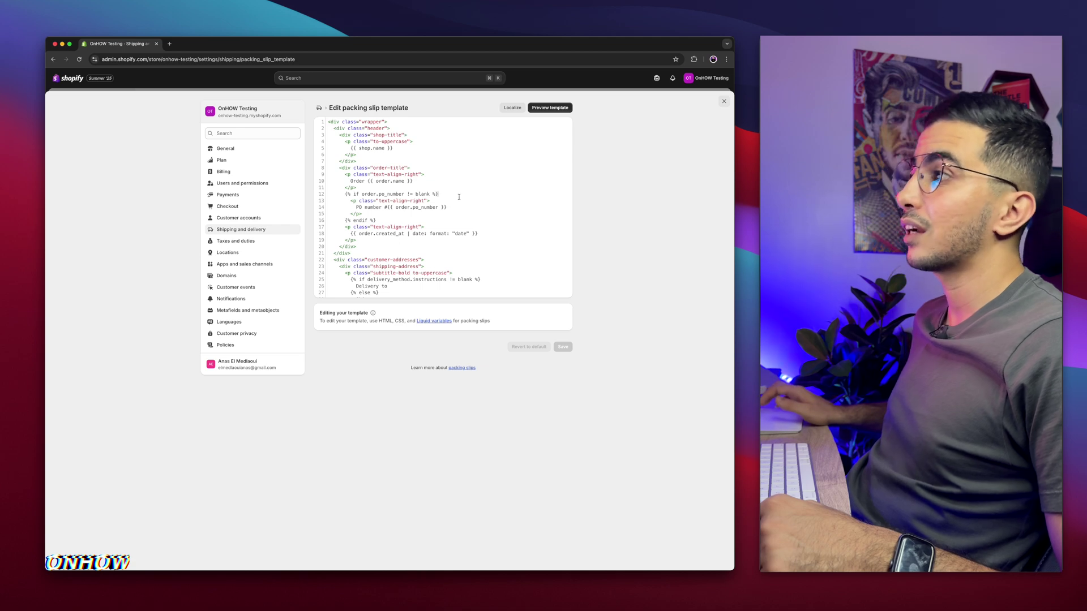
left_click(459, 196)
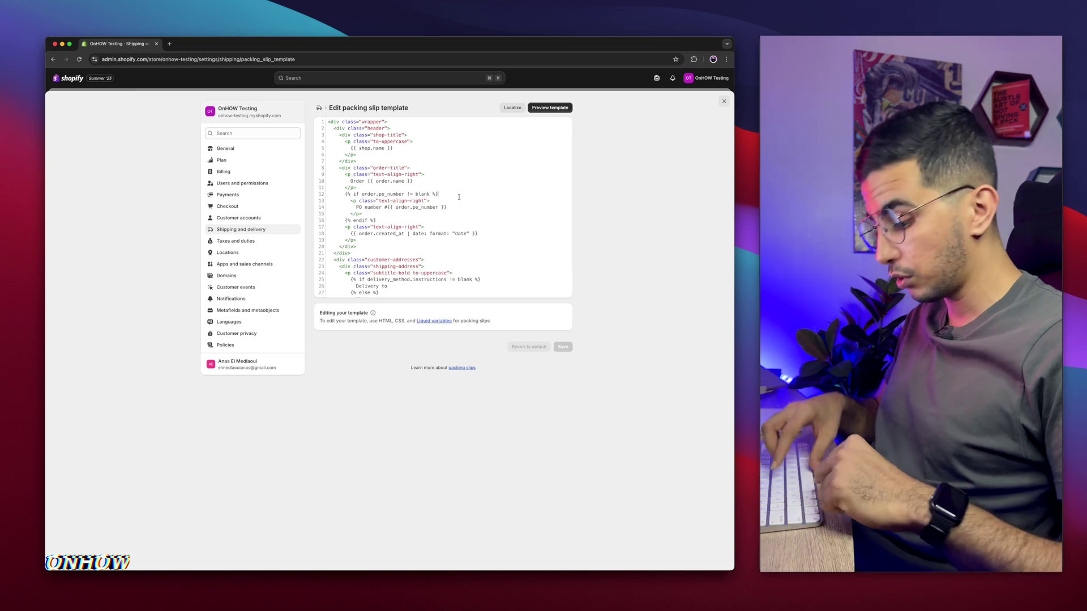
Search the template code for 'shop_address' using Cmd+F.
key("super+f")
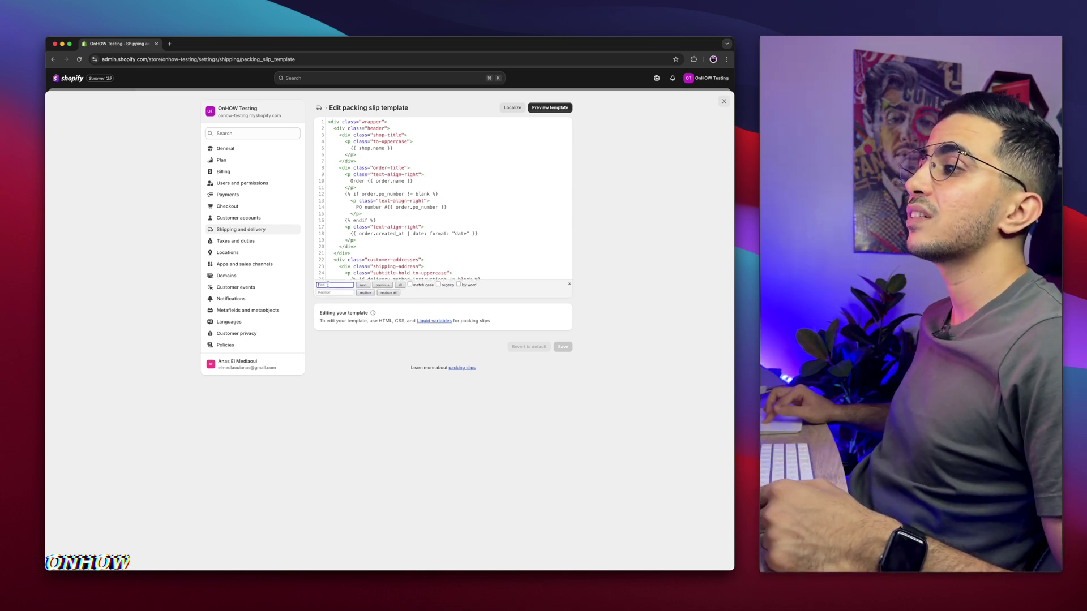
left_click(327, 285)
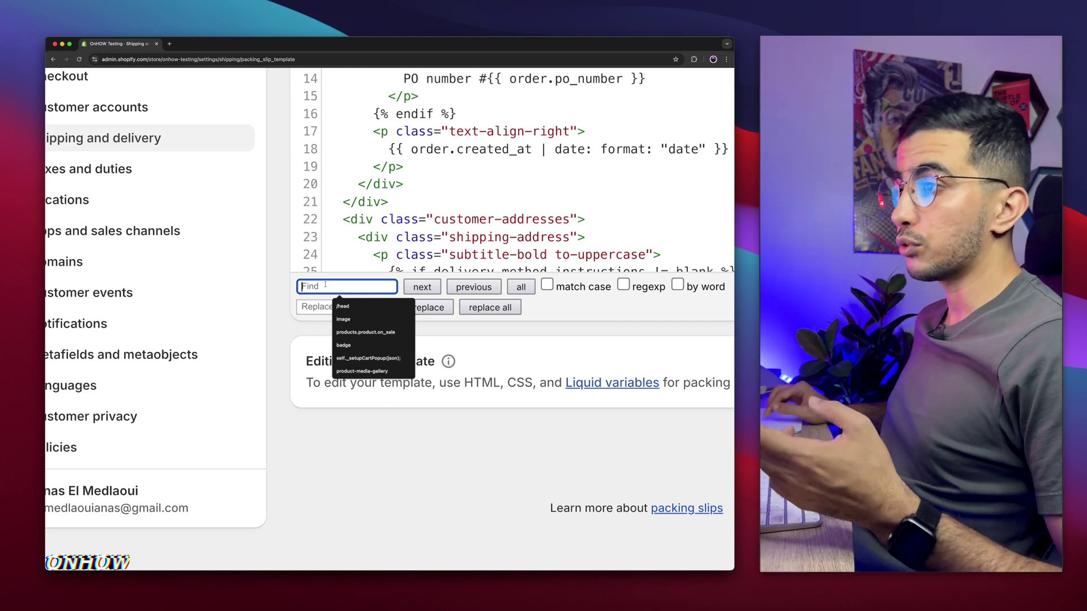
type("shop")
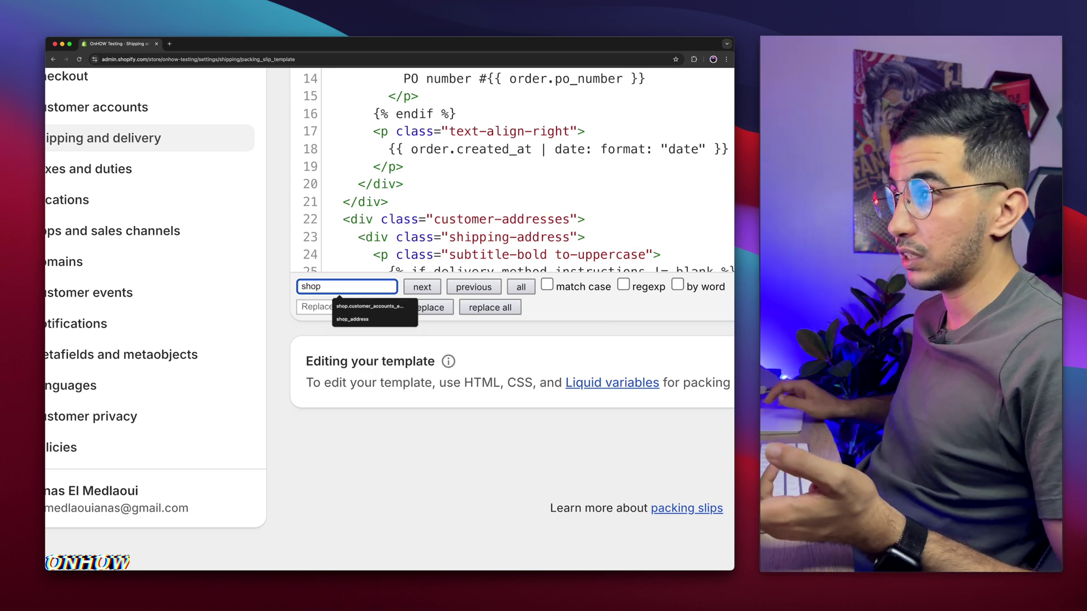
type("_address")
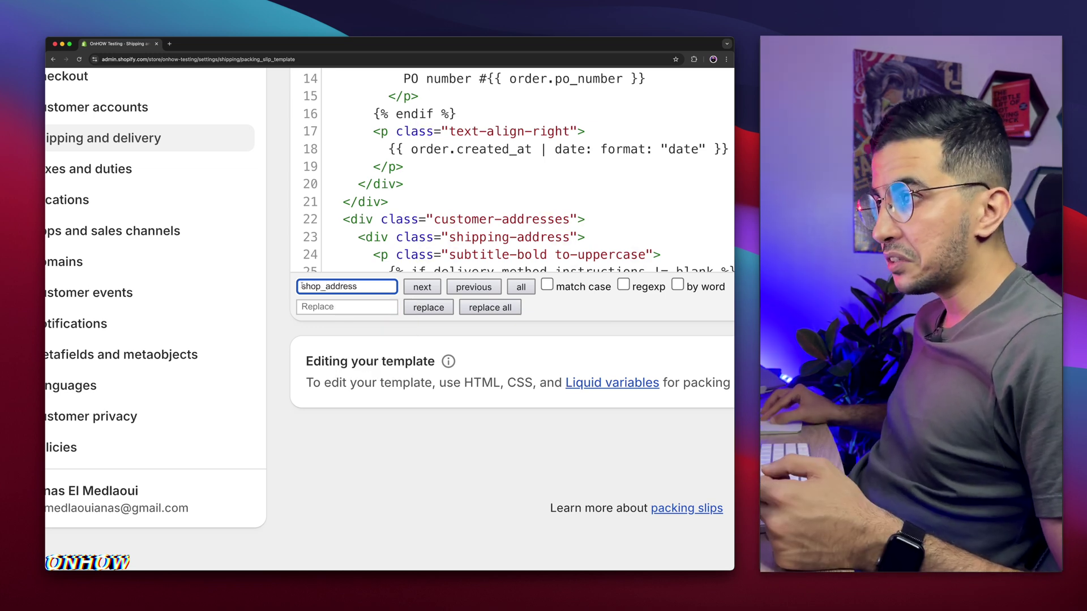
key("super+equal")
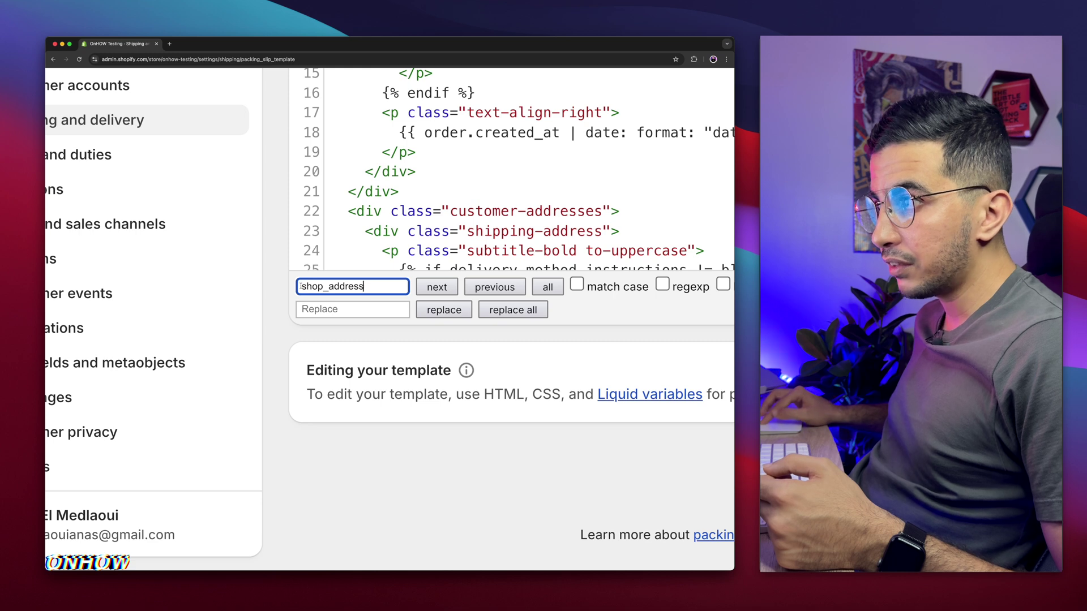
left_click_drag(301, 286, 363, 287)
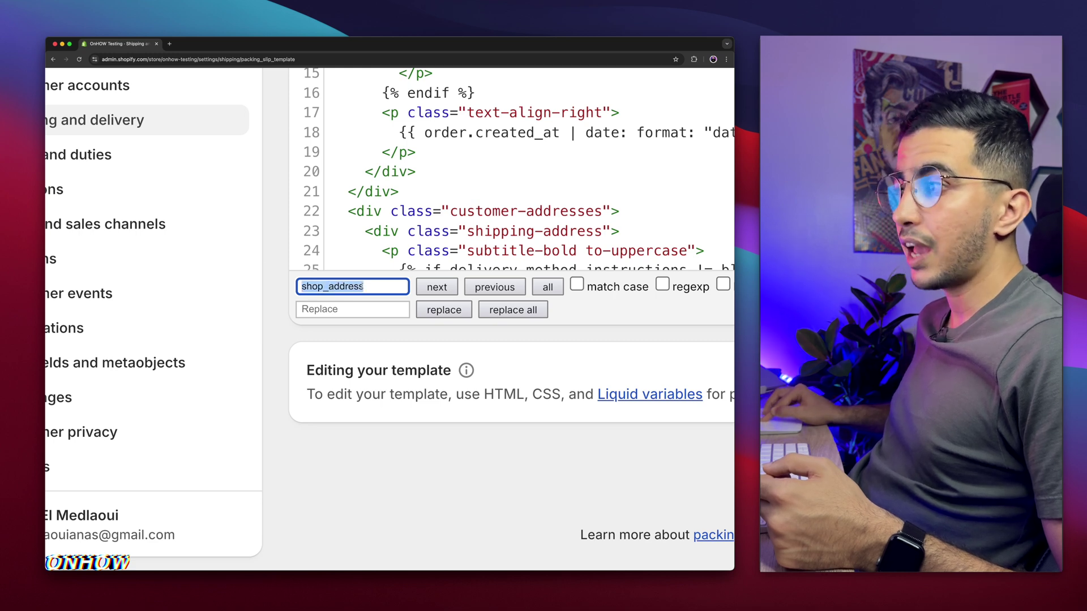
left_click(375, 286)
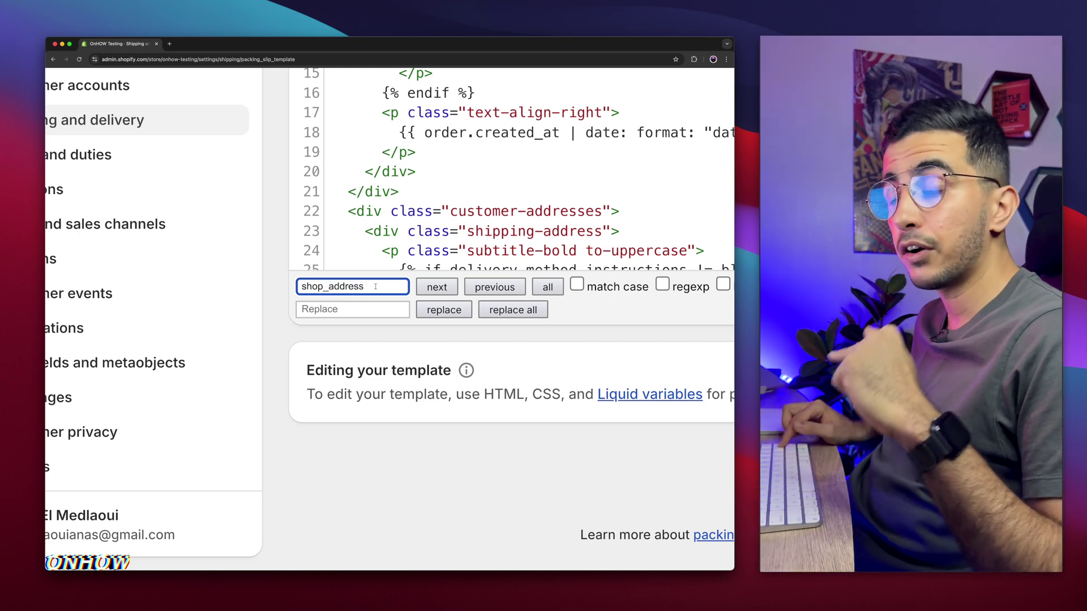
Delete the <br> on line 187 and the shop_address.summary line 188 from the footer.
key("Return")
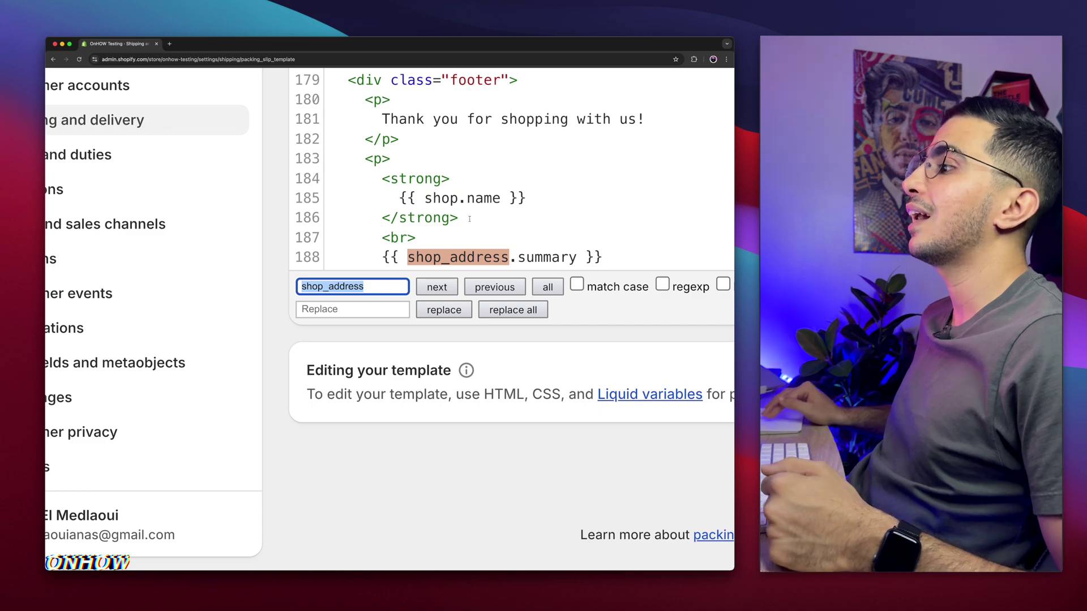
scroll(469, 219, "down", 5)
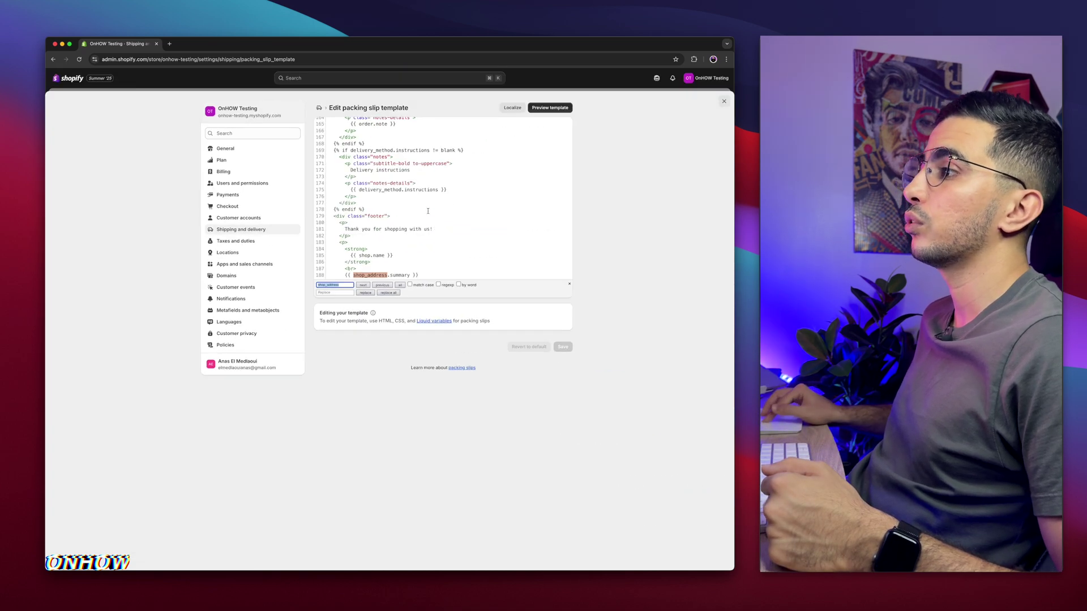
scroll(428, 211, "down", 3)
scroll(379, 203, "up", 5)
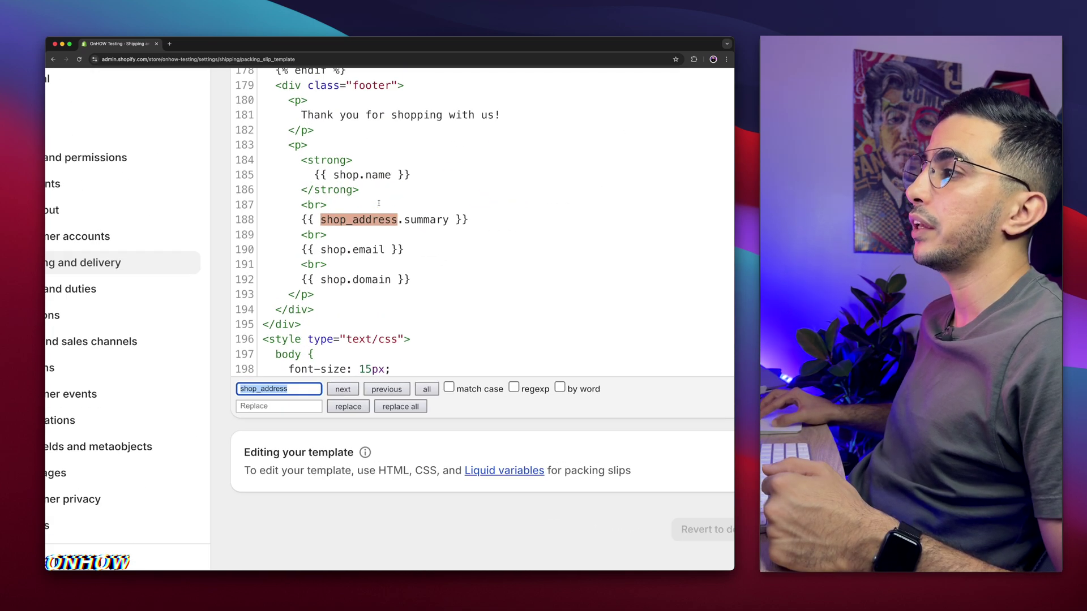
scroll(379, 202, "up", 2)
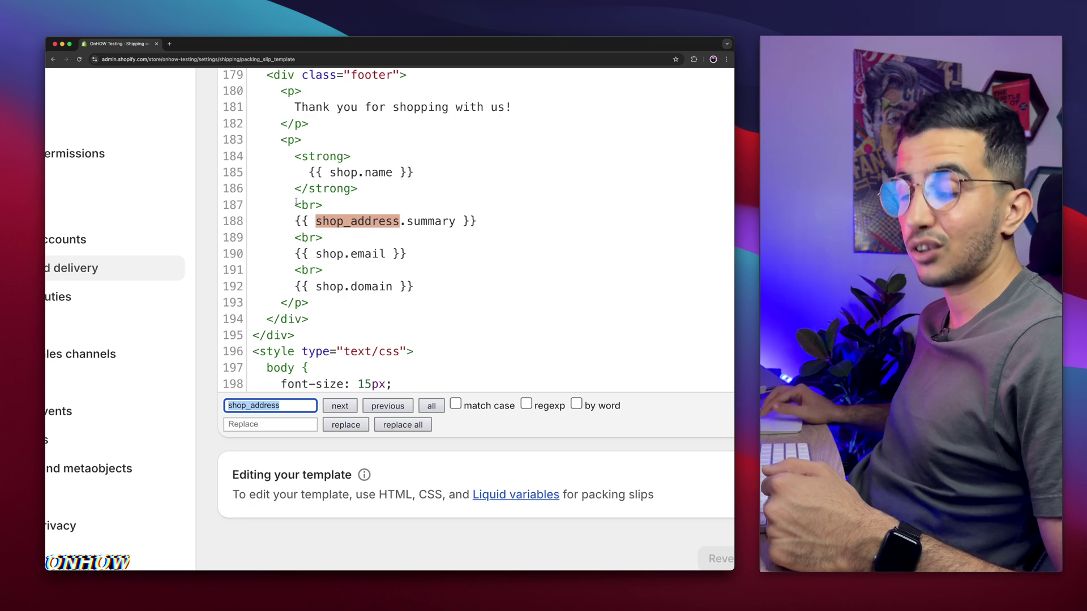
left_click_drag(295, 221, 477, 221)
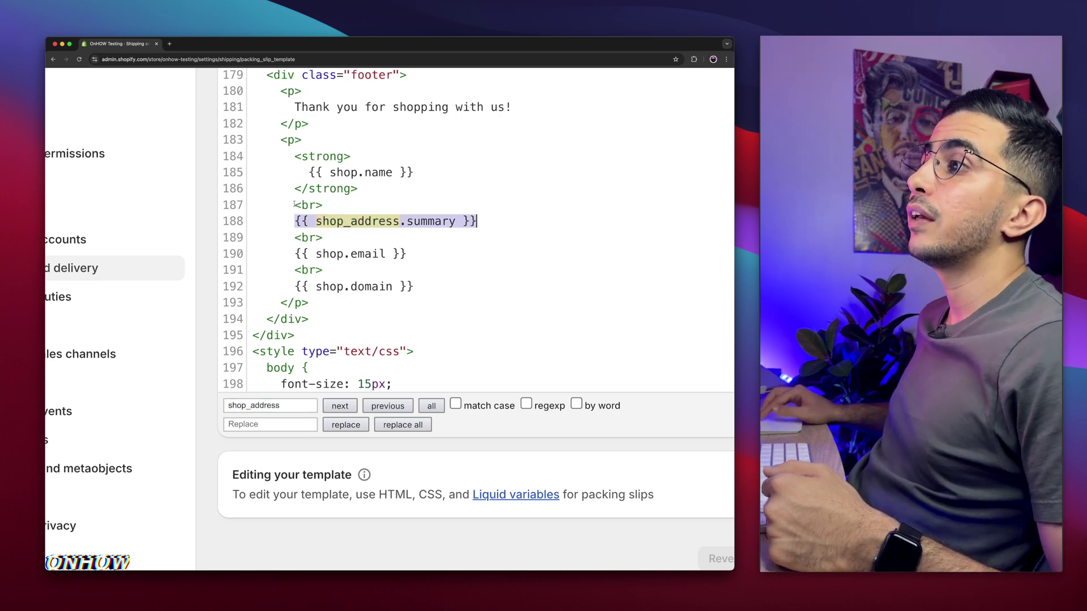
left_click_drag(293, 204, 489, 216)
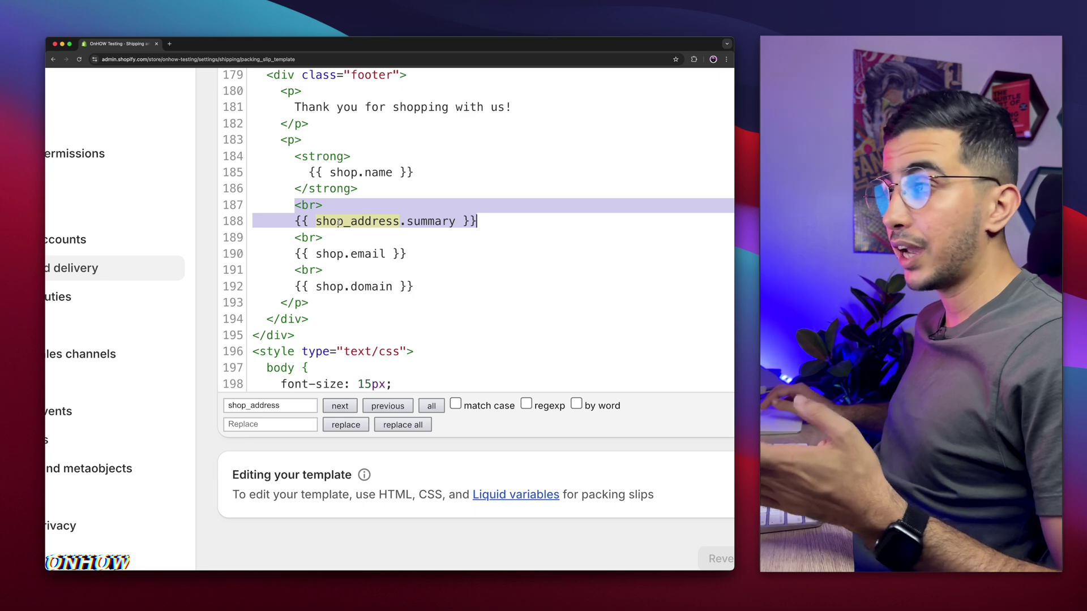
key("BackSpace")
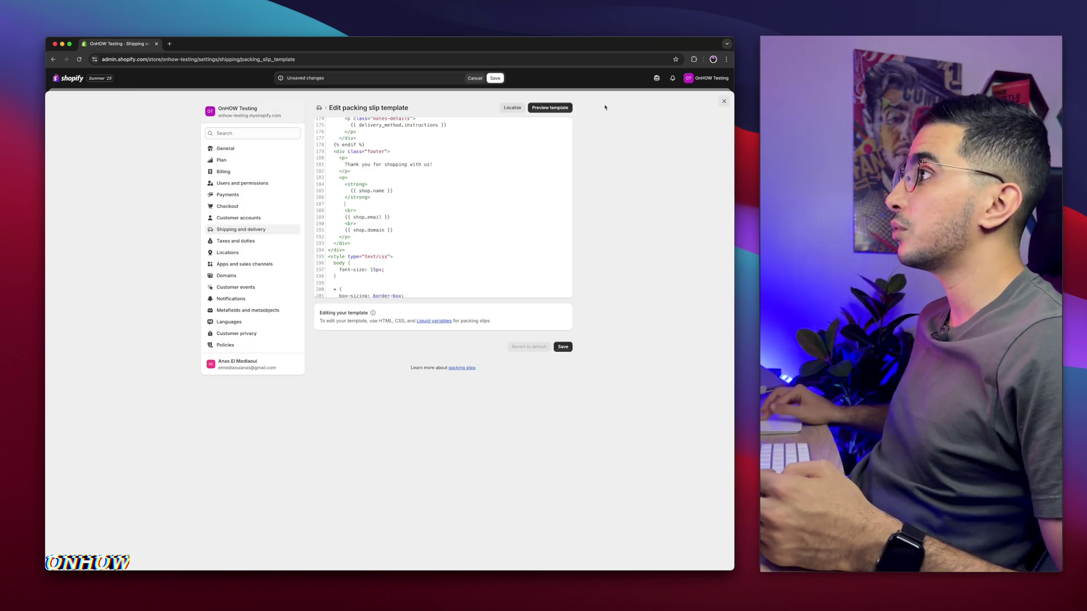
Preview the packing slip and check its footer shows shop name, email and domain only.
left_click(550, 112)
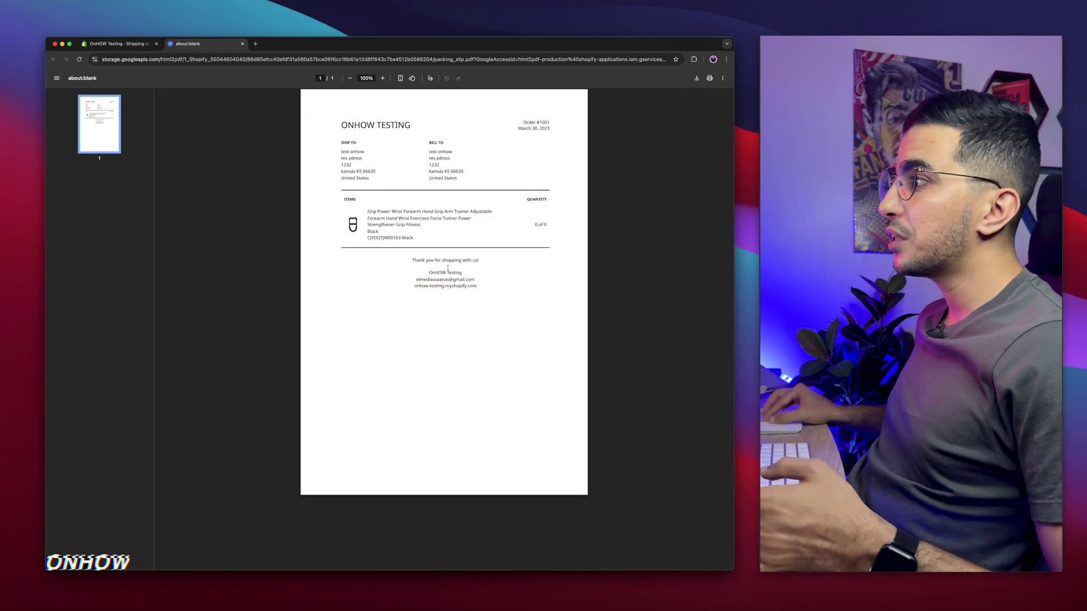
scroll(448, 269, "up", 5)
left_click_drag(257, 252, 518, 342)
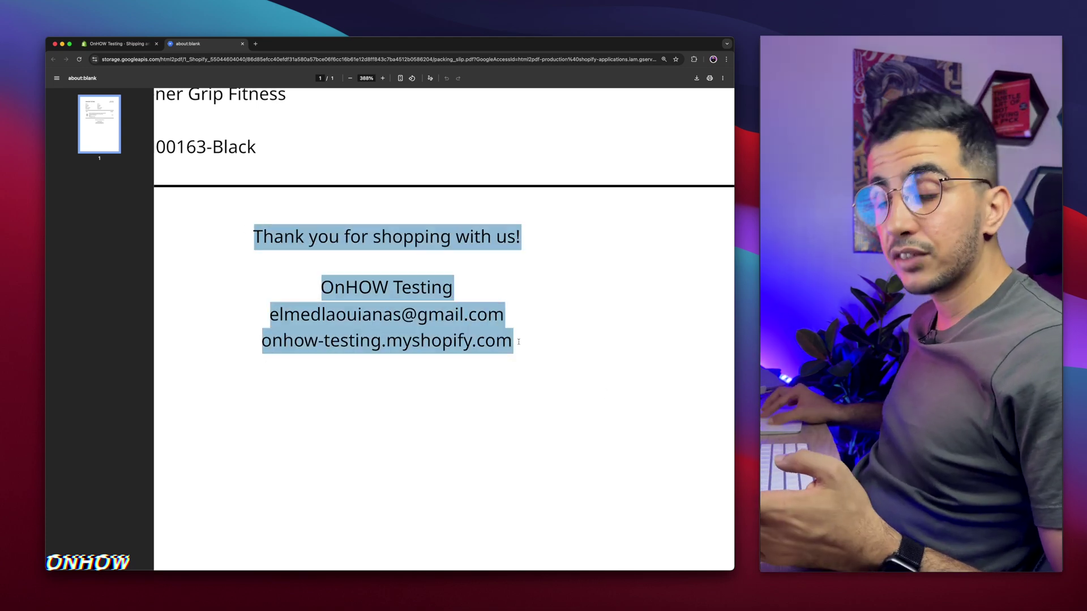
scroll(317, 110, "down", 5)
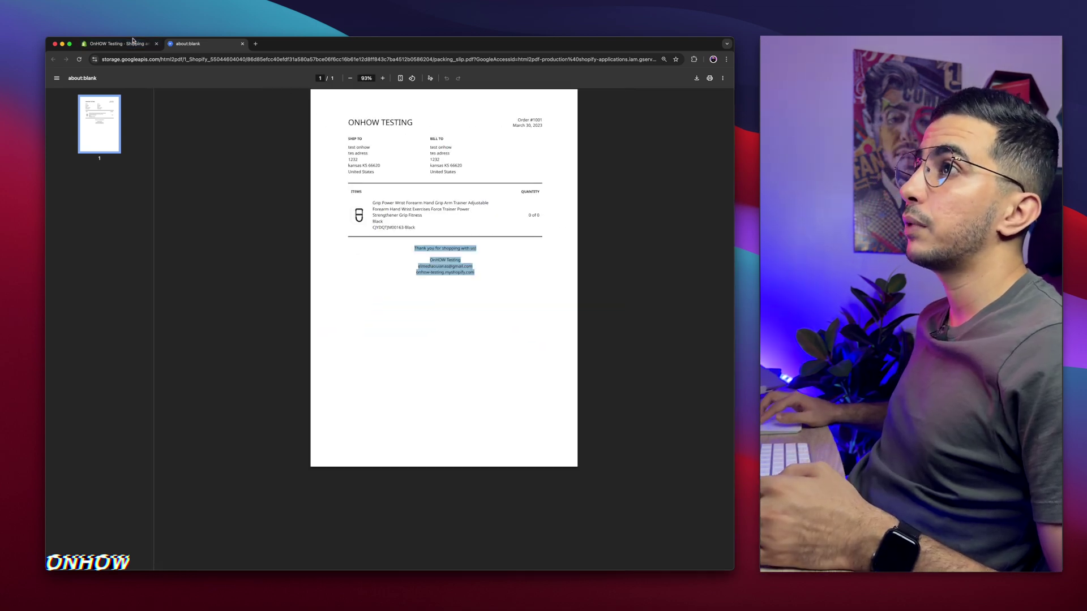
Switch back to the Shopify admin tab showing the edited packing slip template.
left_click(132, 41)
scroll(536, 356, "up", 5)
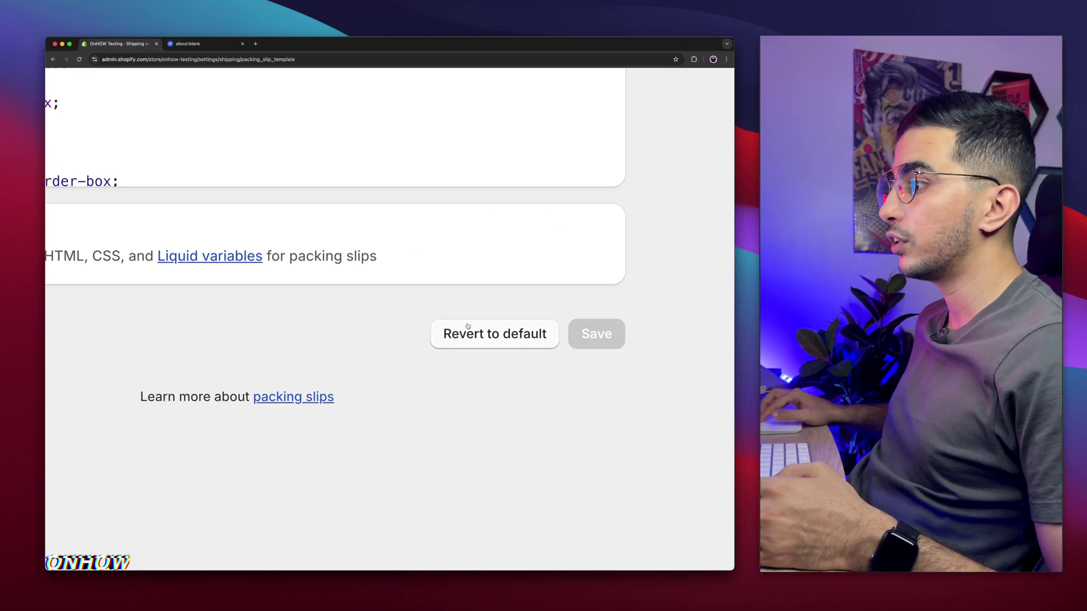